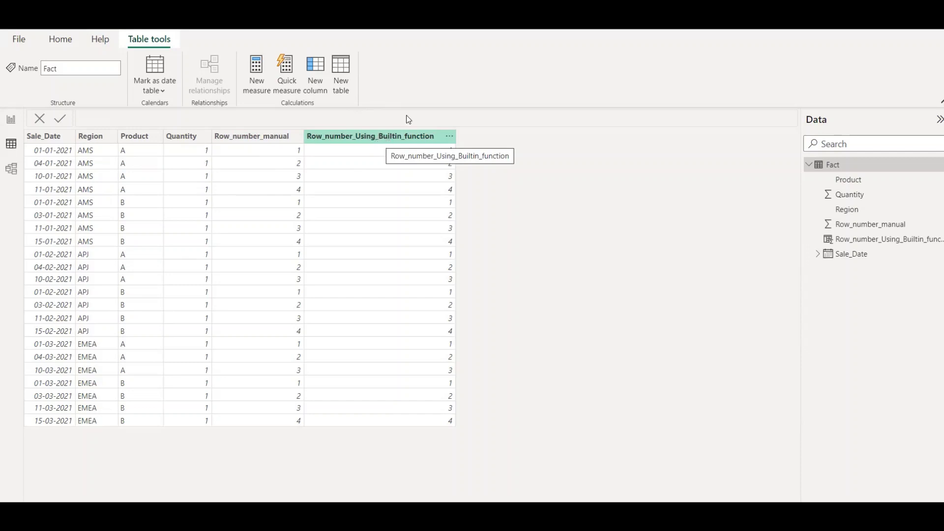
Step: Create a new Fact column starting the formula Example = ROWNUMBER(
click(316, 83)
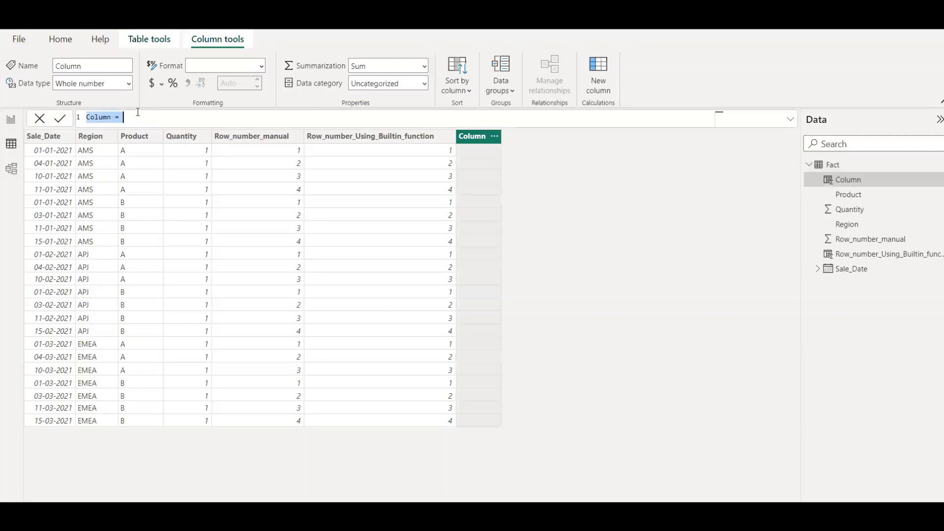
text(Example = )
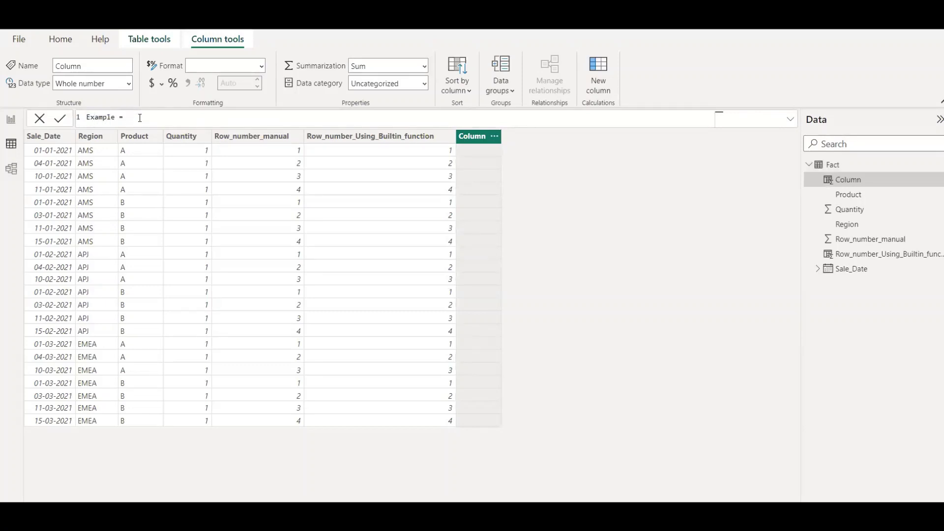
text(row)
key(BackSpace)
key(BackSpace)
key(Down)
key(Tab)
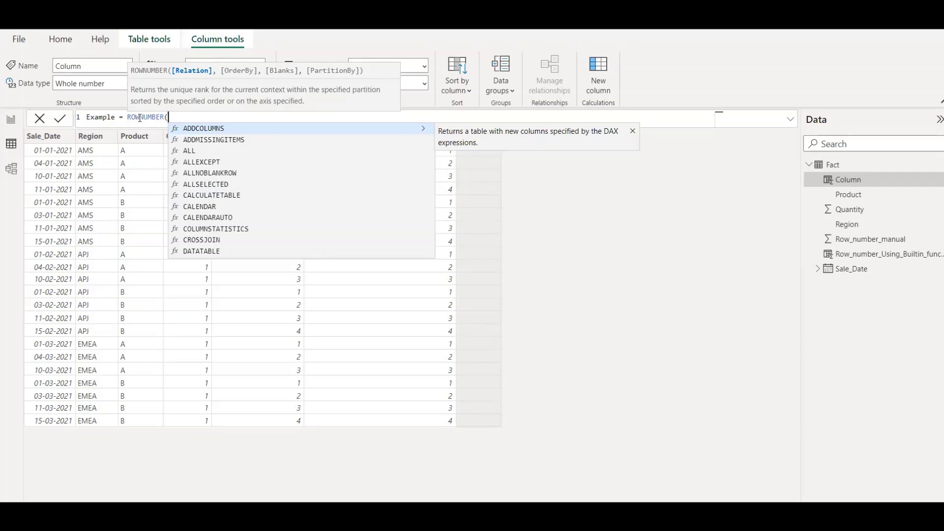
Step: Add ALLSELECTED('Fact'[Region],'Fact'[Product],'Fact'[Sale_Date]) as the ROWNUMBER relation argument
text(a)
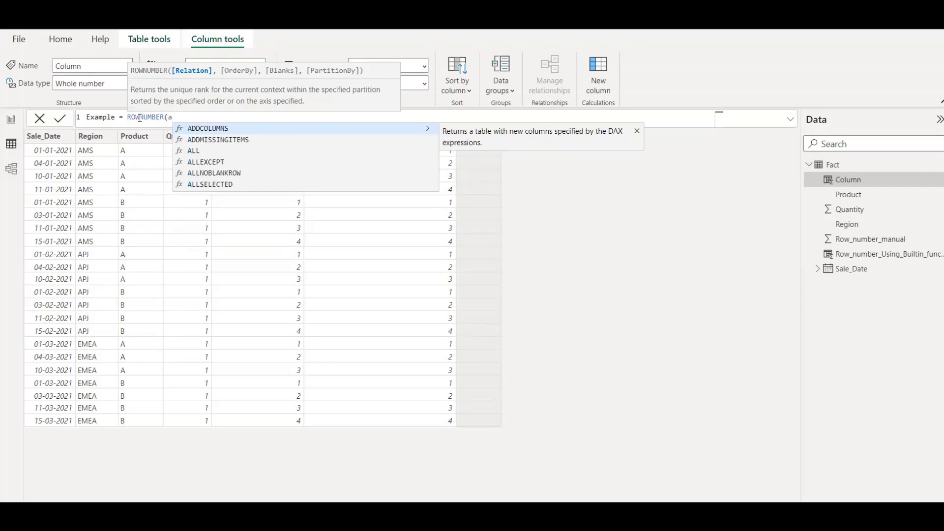
text(llse)
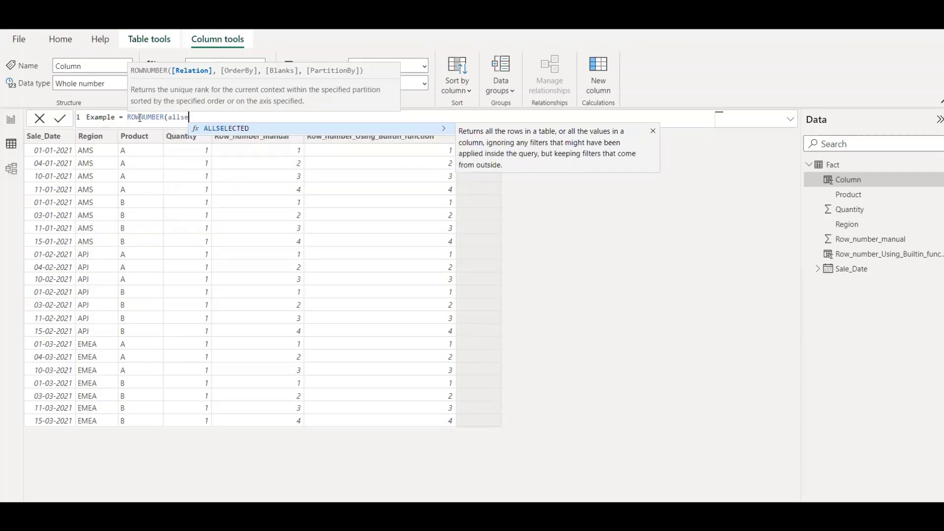
key(Tab)
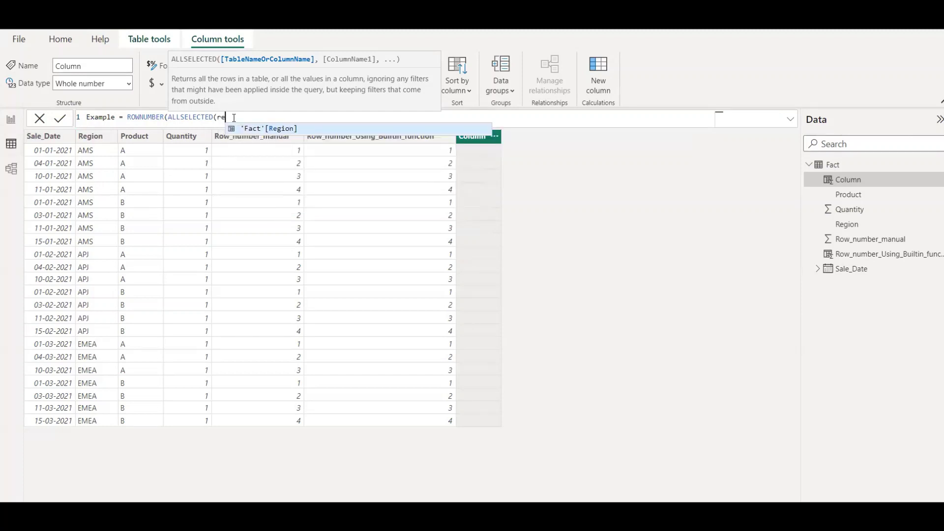
key(Tab)
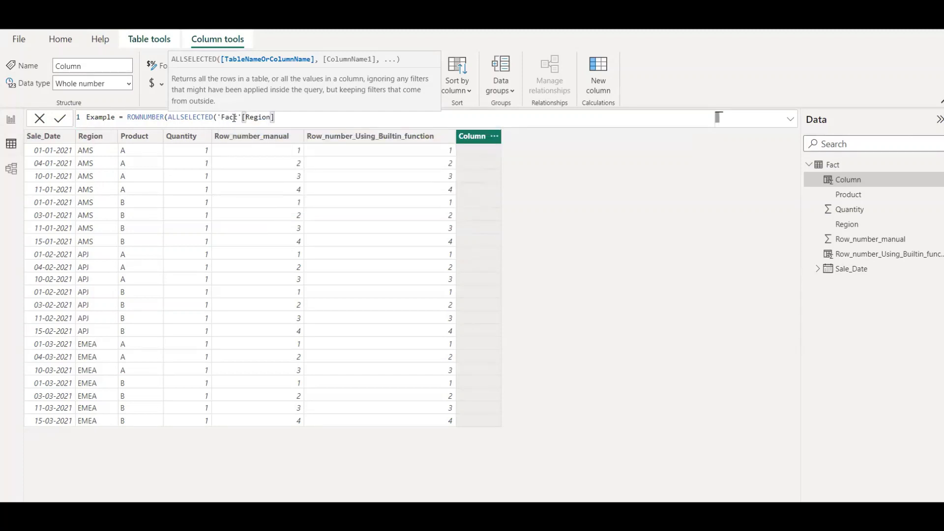
text(,)
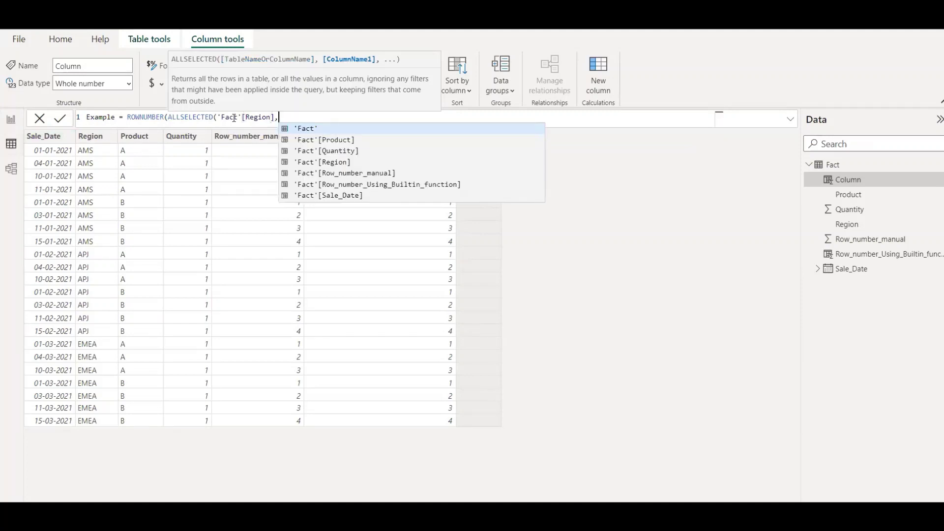
text(Pr)
key(Tab)
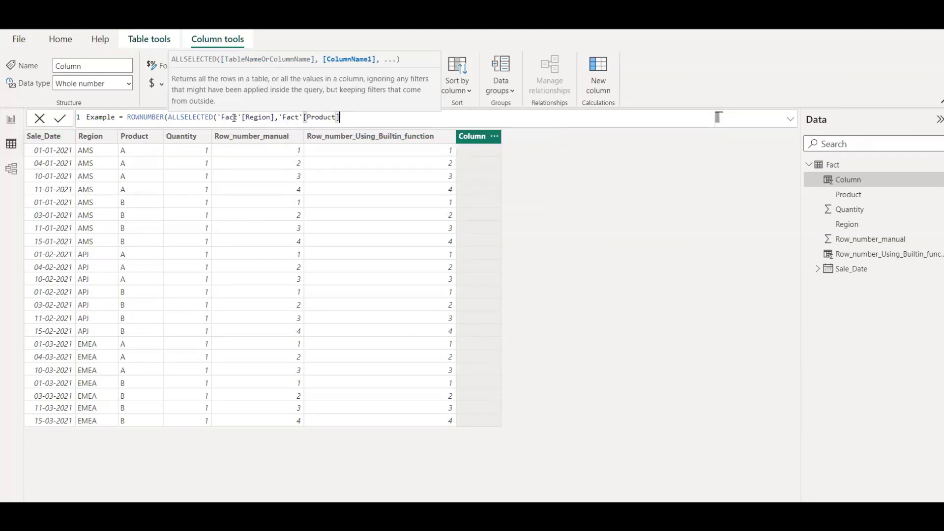
text(,sale)
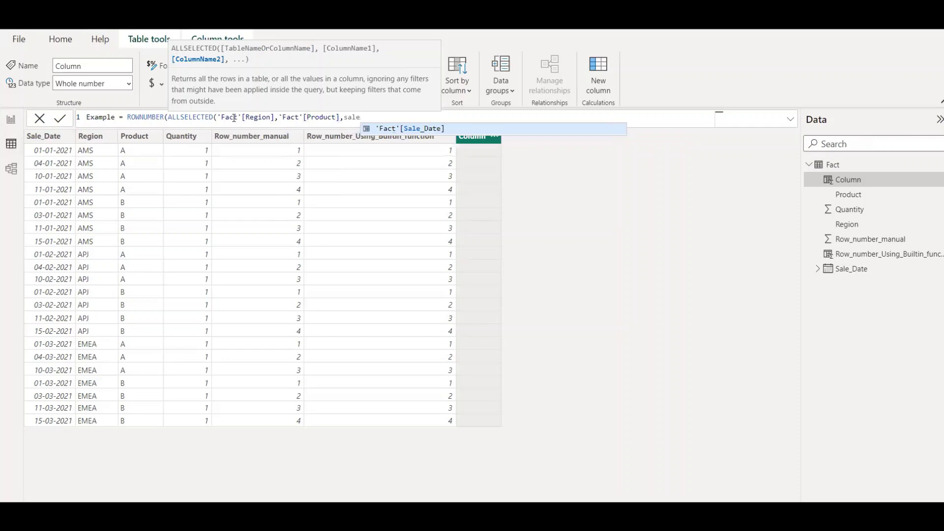
key(Tab)
text())
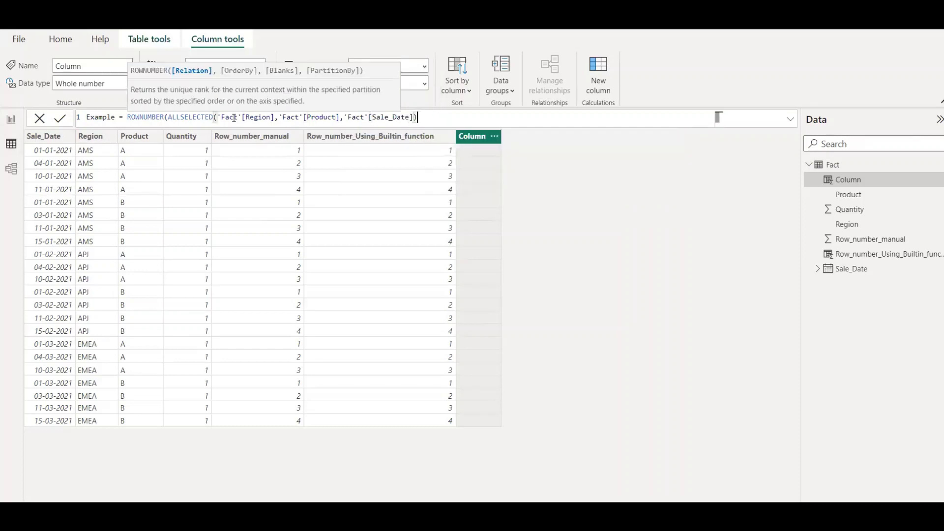
text(,)
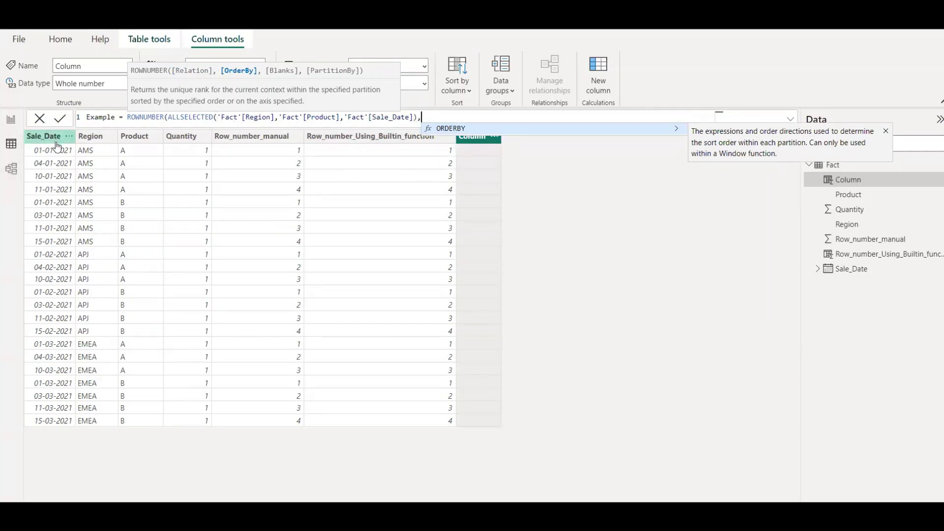
Step: Add the argument ORDERBY('Fact'[Sale_Date],ASC) after the ALLSELECTED relation
click(466, 121)
text(sale)
key(BackSpace)
key(BackSpace)
key(BackSpace)
key(BackSpace)
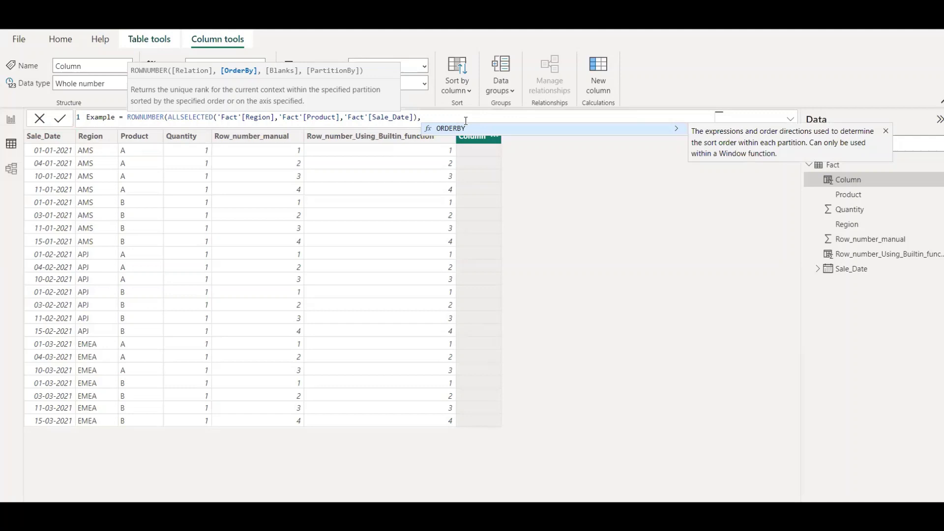
key(Tab)
text((sale)
key(Tab)
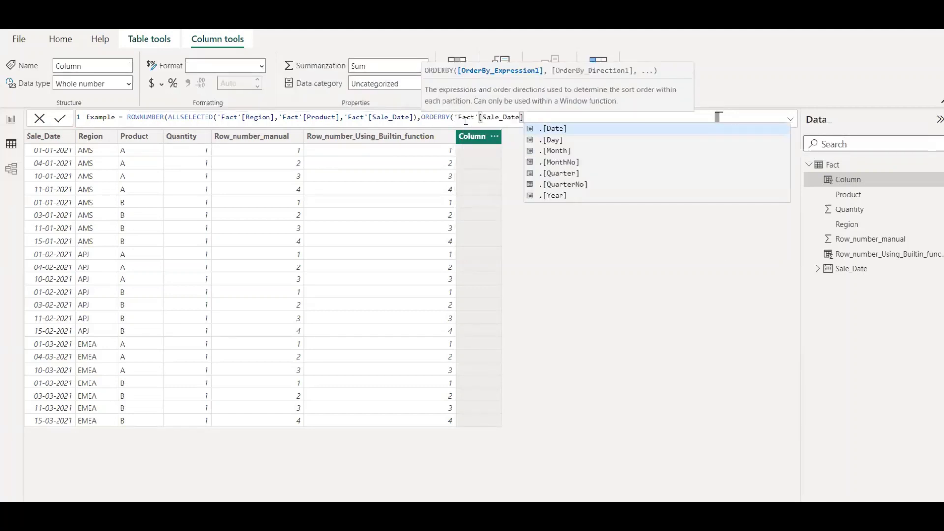
text(,as)
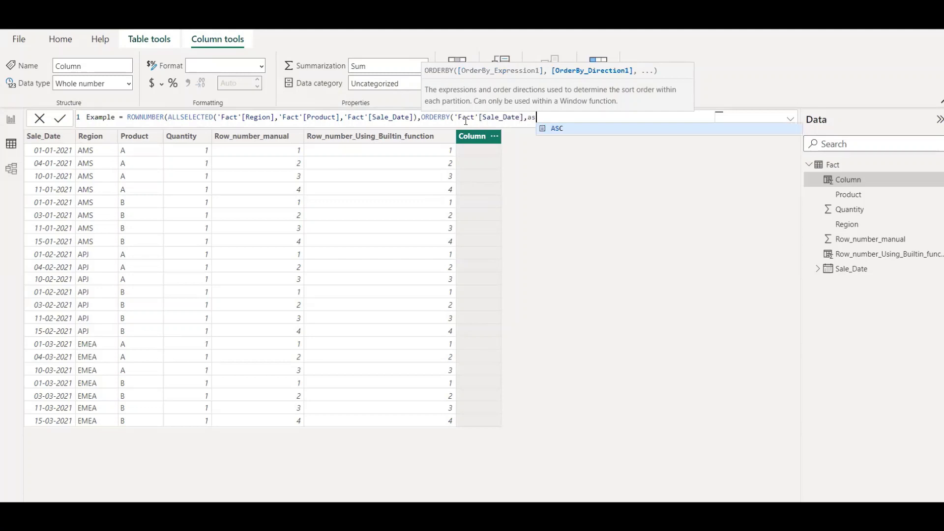
key(Tab)
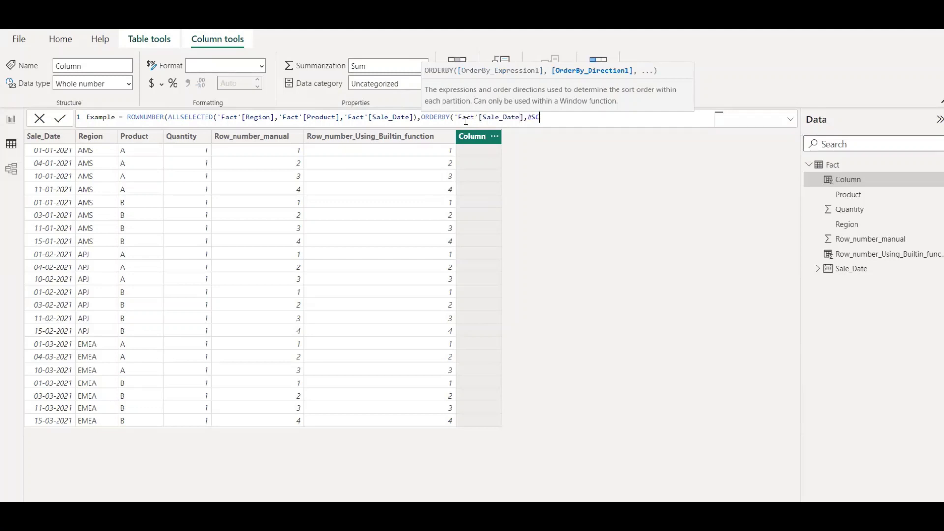
text())
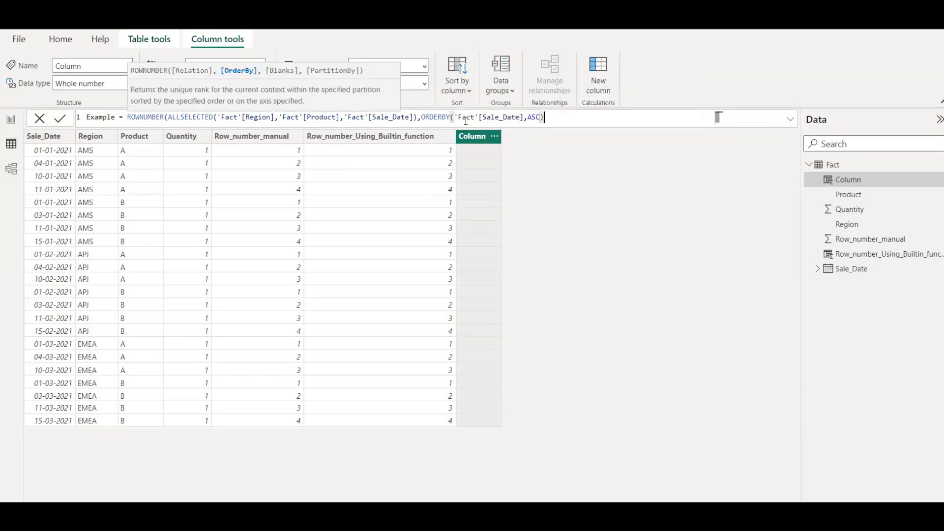
text(,)
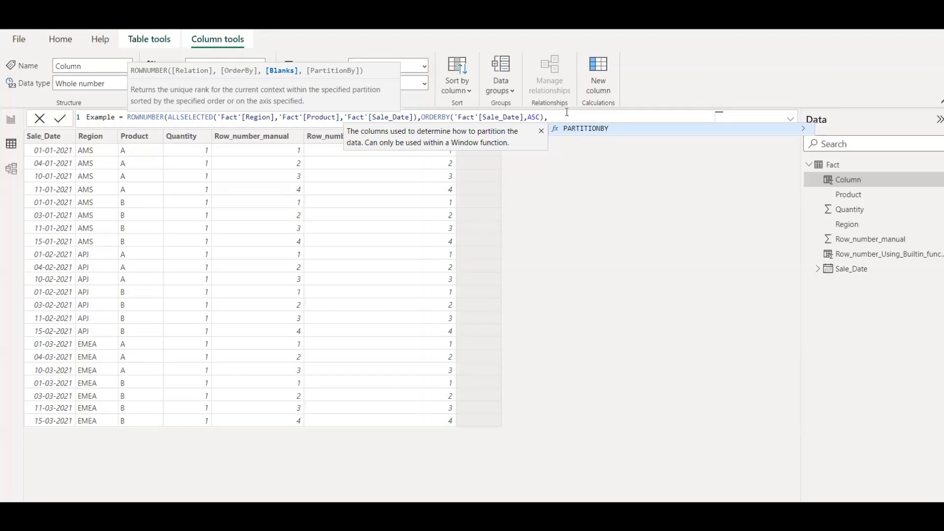
Step: Finish with PARTITIONBY('Fact'[Region],'Fact'[Product]), close ROWNUMBER, and commit the Example column
key(Tab)
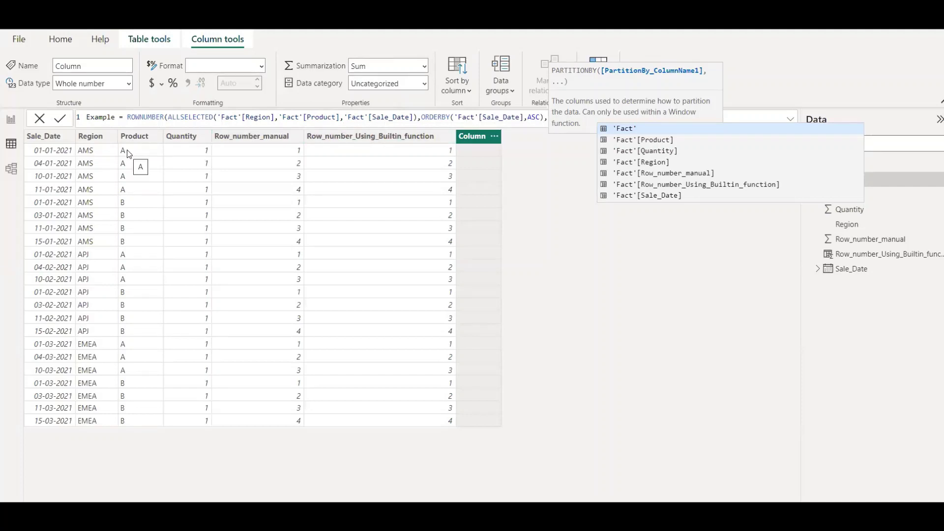
text(qregi)
key(BackSpace)
key(BackSpace)
key(BackSpace)
key(BackSpace)
key(BackSpace)
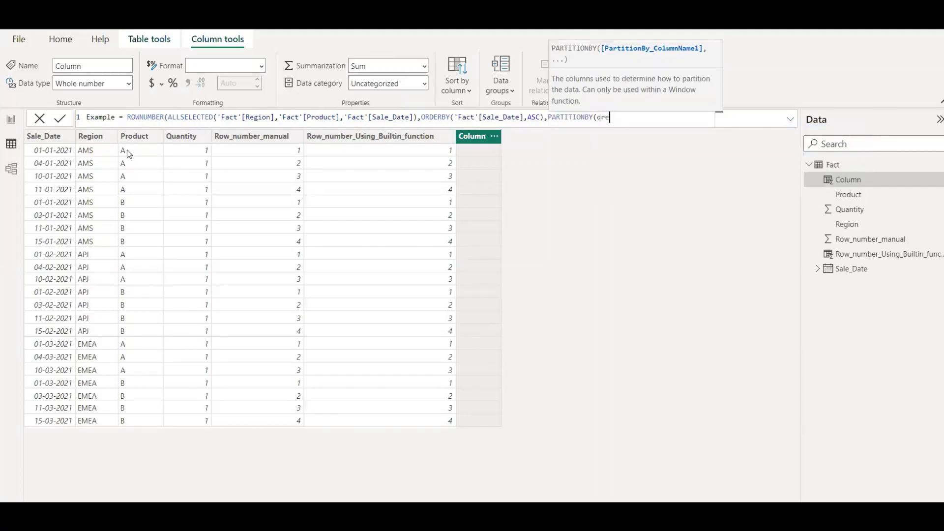
text(region)
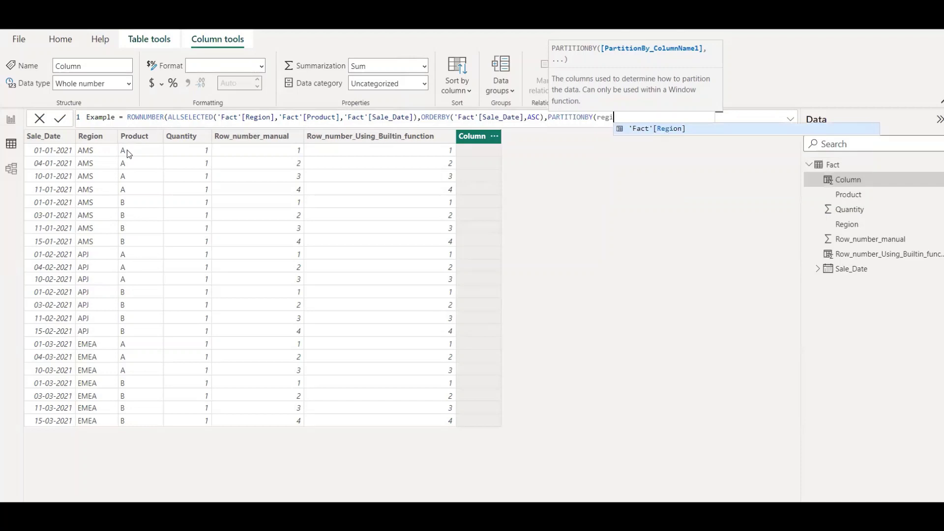
key(Tab)
text(,)
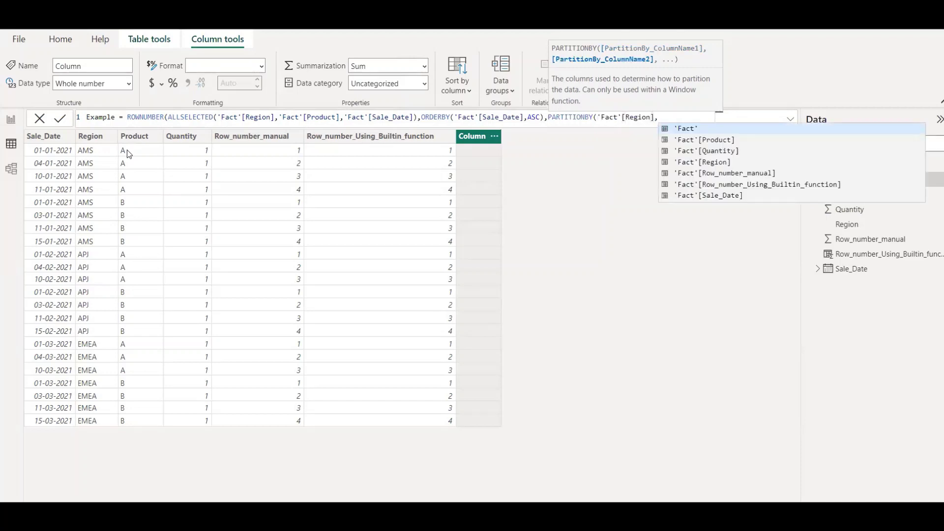
text(prod)
key(Tab)
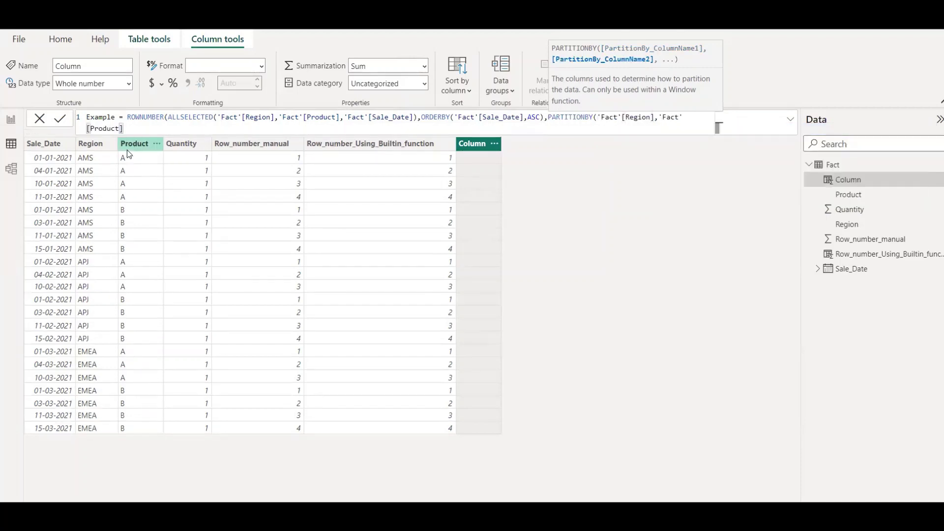
text()))
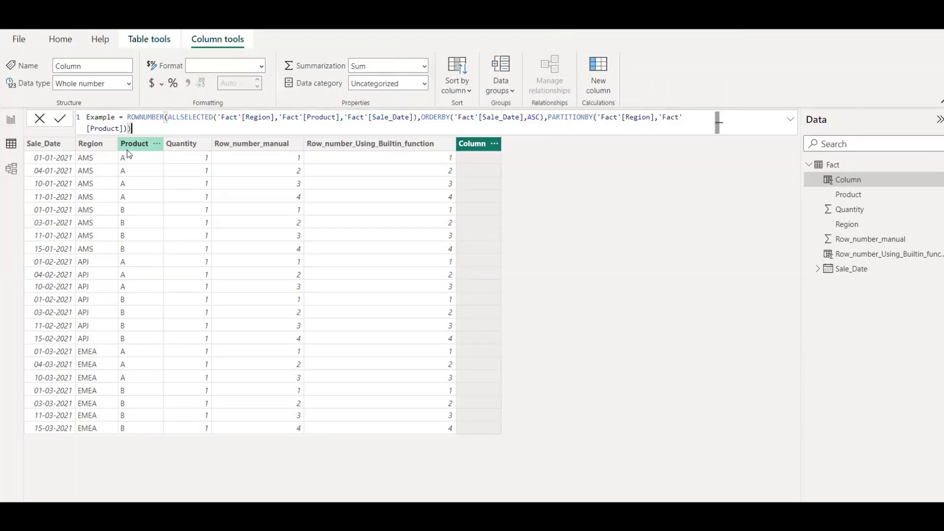
key(Return)
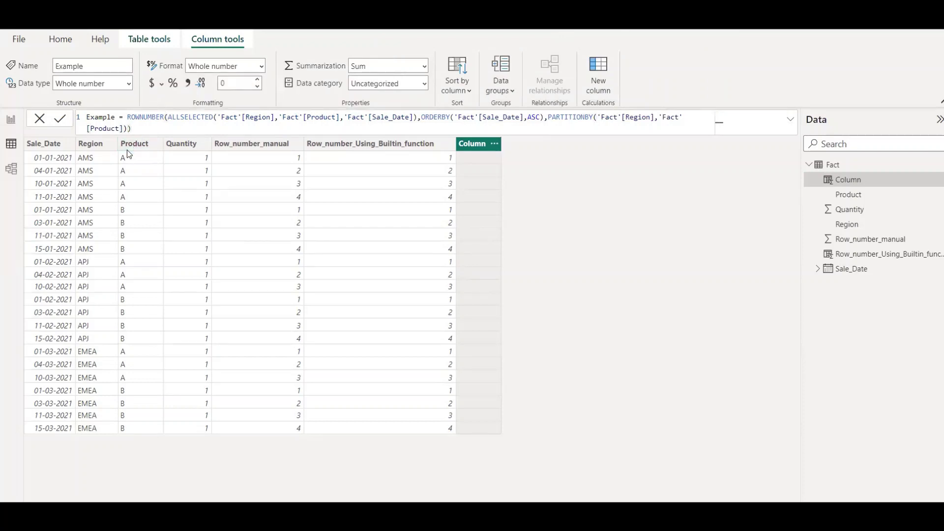